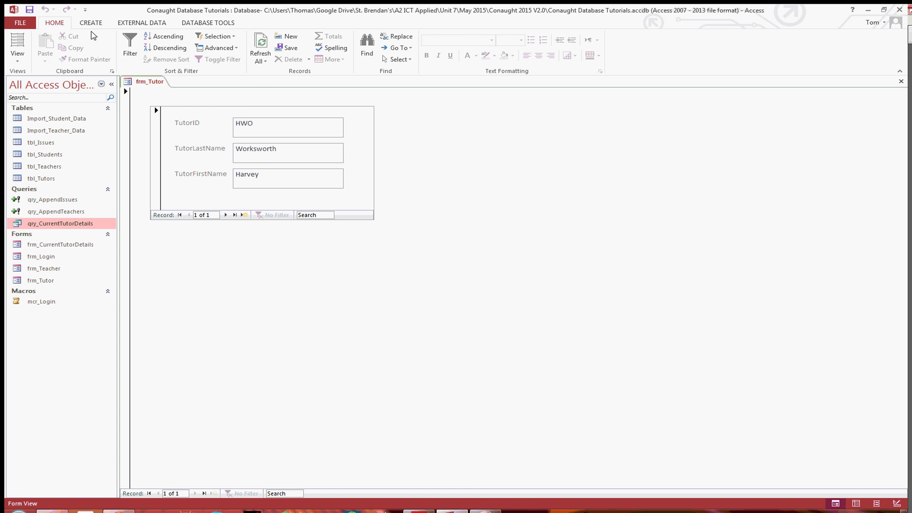
- Switch the ribbon to the Create tab while frm_Tutor stays open
left_click(93, 23)
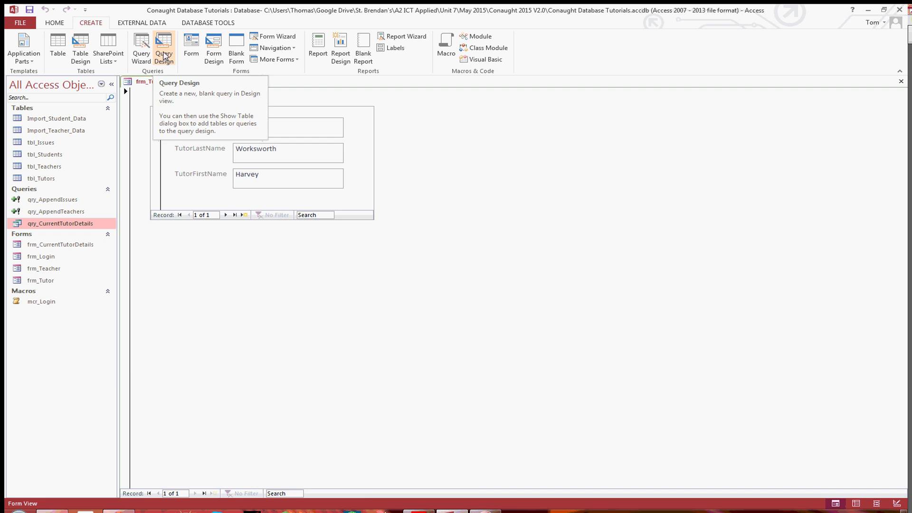
- Design a new query on tbl_Students with LearnerID shown and TutorID added but hidden
left_click(166, 59)
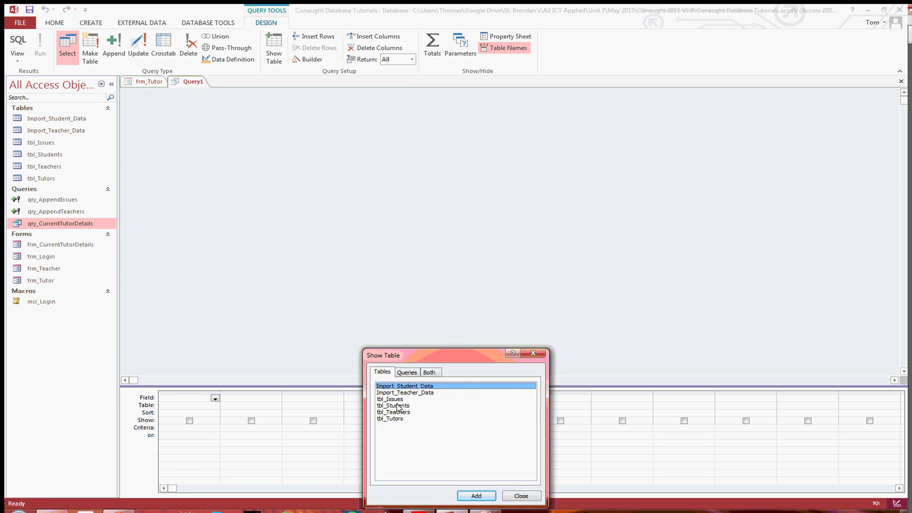
double_click(401, 408)
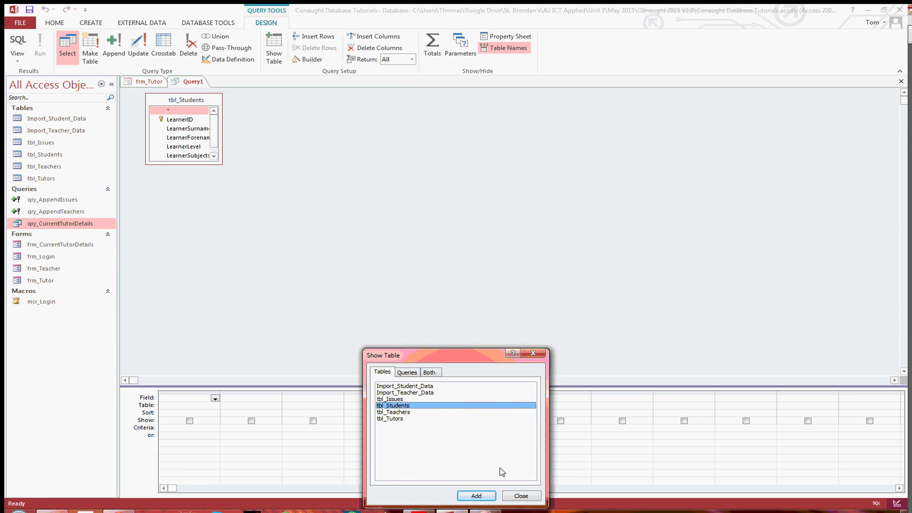
left_click(519, 496)
left_click_drag(222, 165, 247, 195)
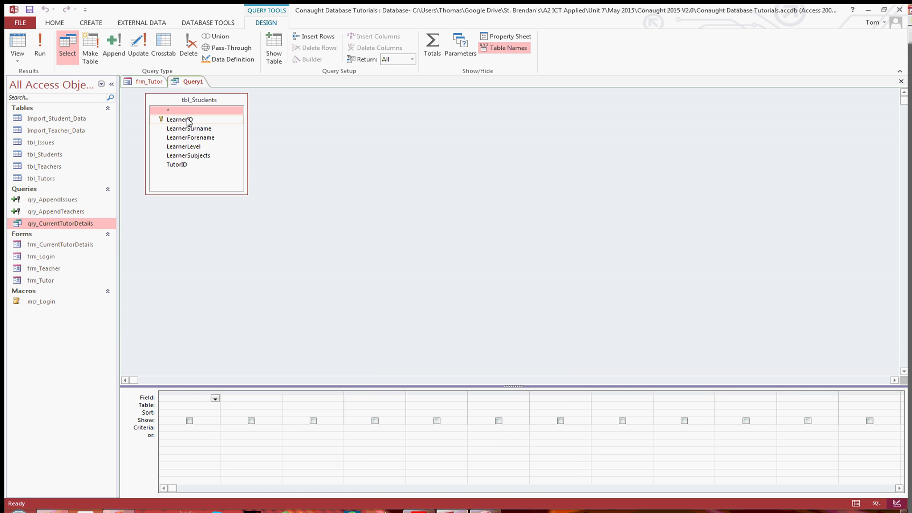
double_click(188, 121)
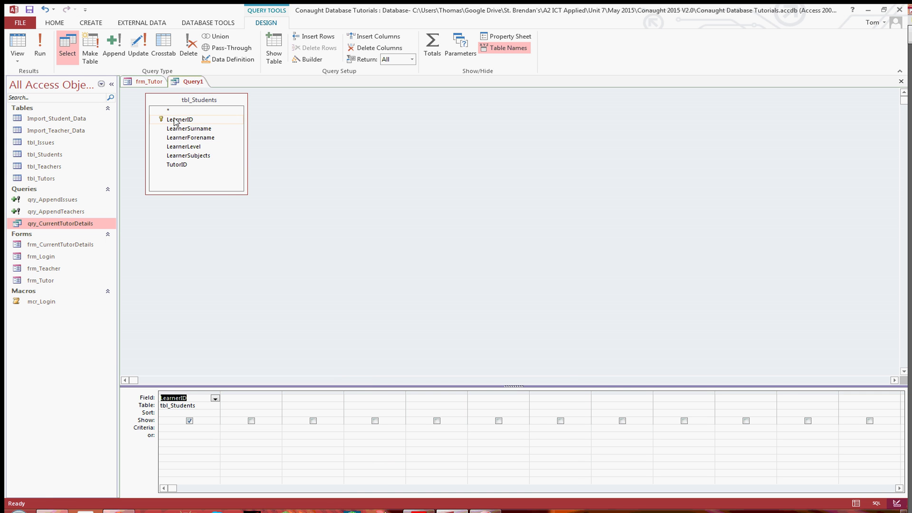
double_click(183, 166)
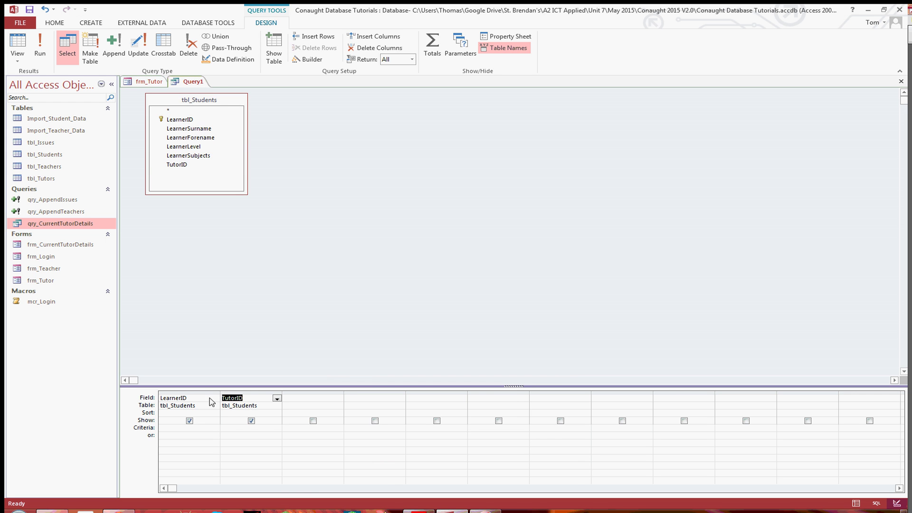
left_click(252, 421)
- Use Expression Builder to set TutorID's criteria to [TempVars]![Username]
left_click(226, 430)
left_click(309, 60)
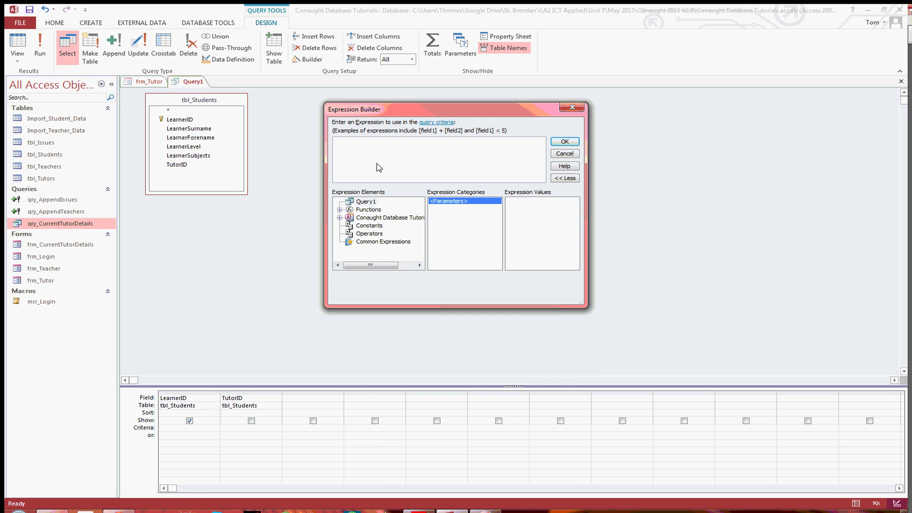
double_click(376, 218)
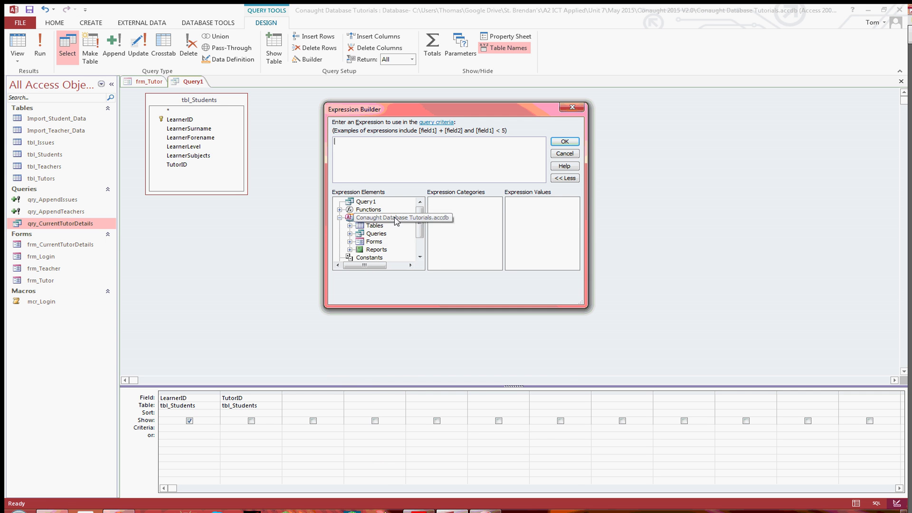
double_click(374, 242)
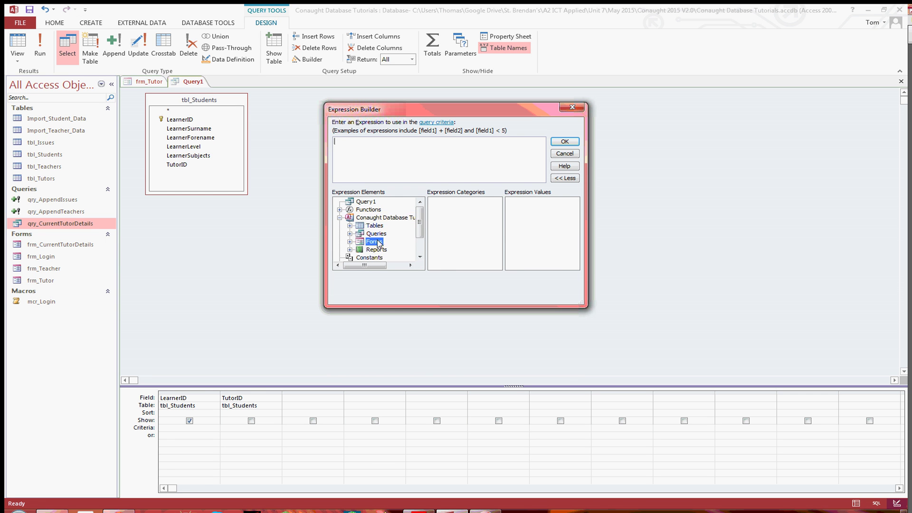
double_click(387, 250)
left_click(399, 234)
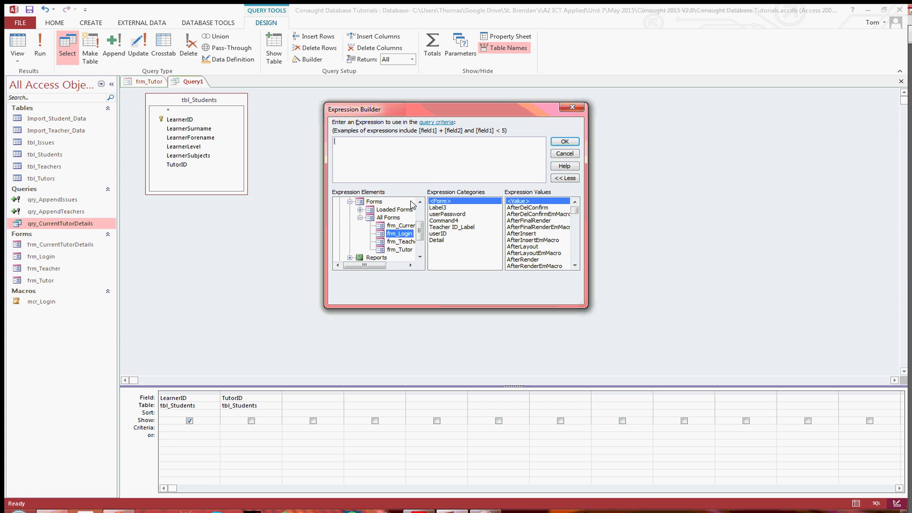
left_click(442, 170)
type("[TempVars")
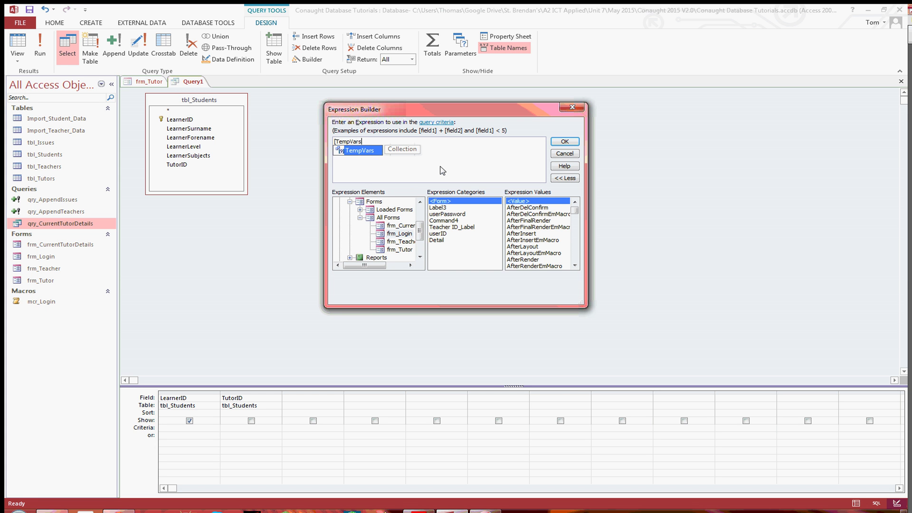
type("]![Username")
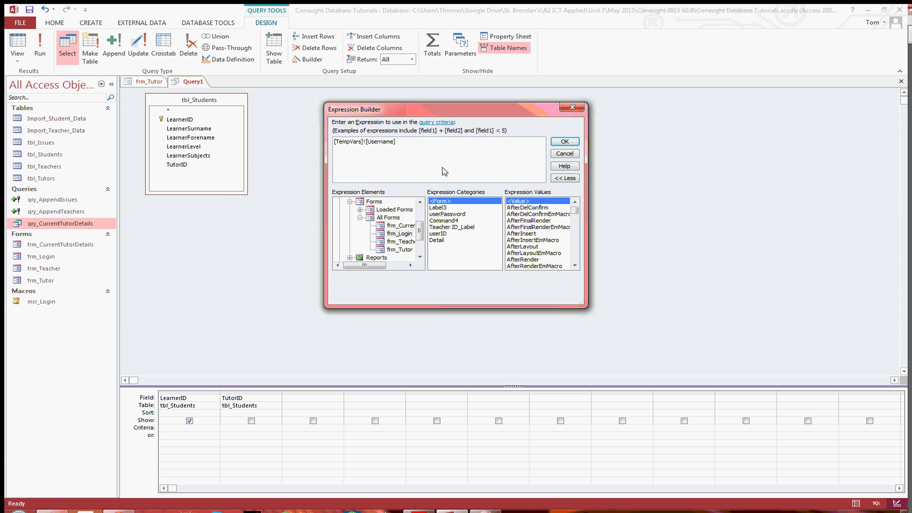
left_click(564, 142)
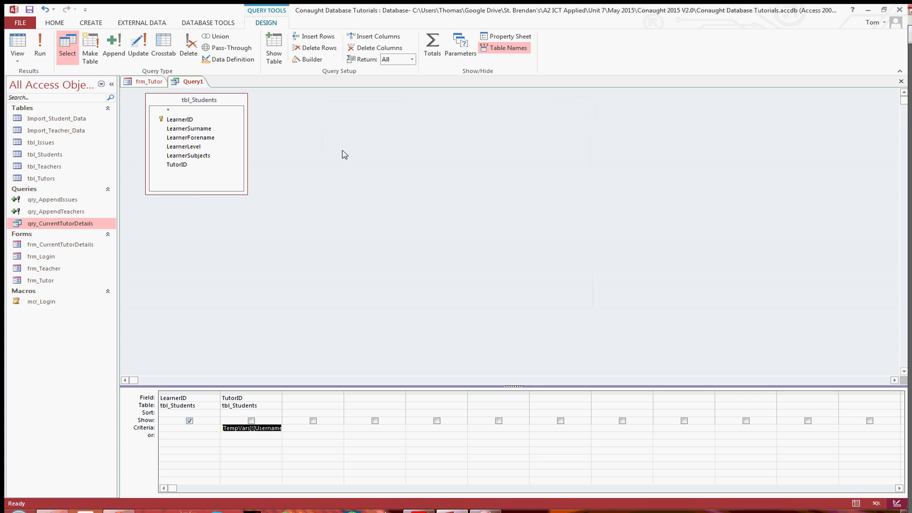
- Turn on the Totals row and set LearnerID's total to Count
left_click(433, 65)
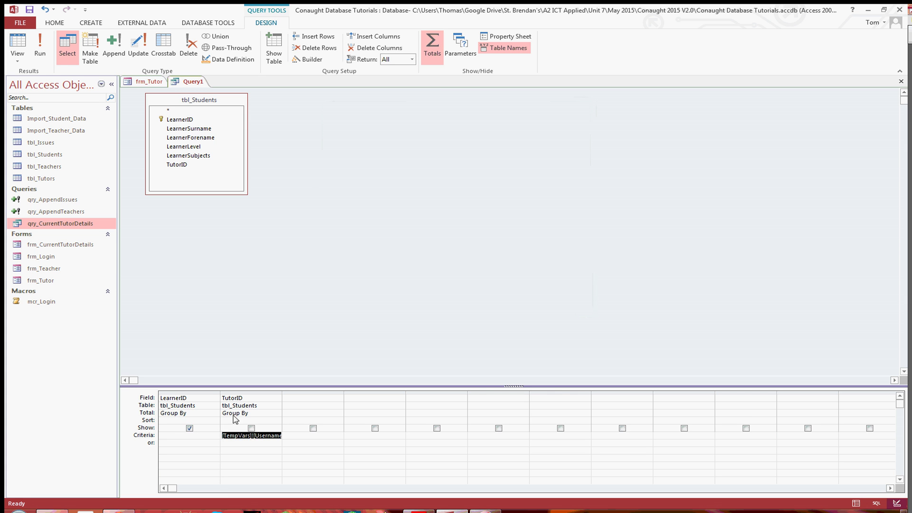
left_click(192, 414)
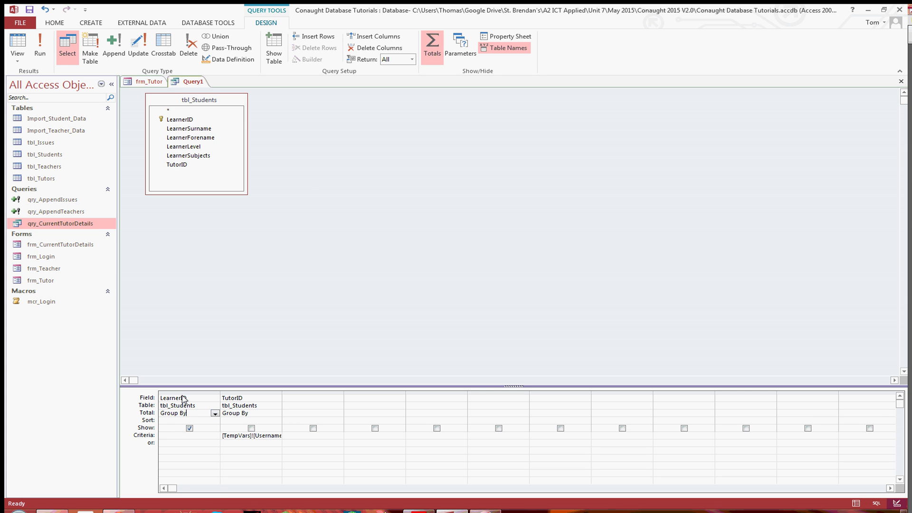
left_click(215, 414)
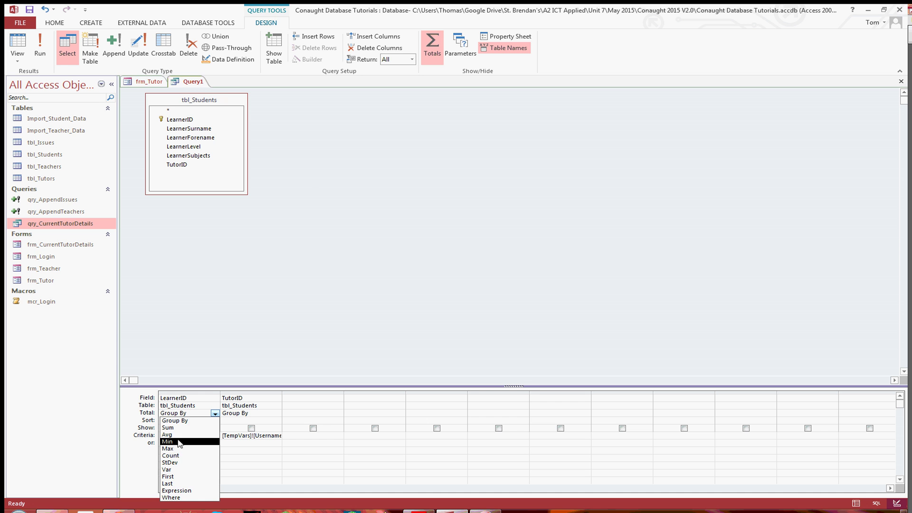
left_click(182, 456)
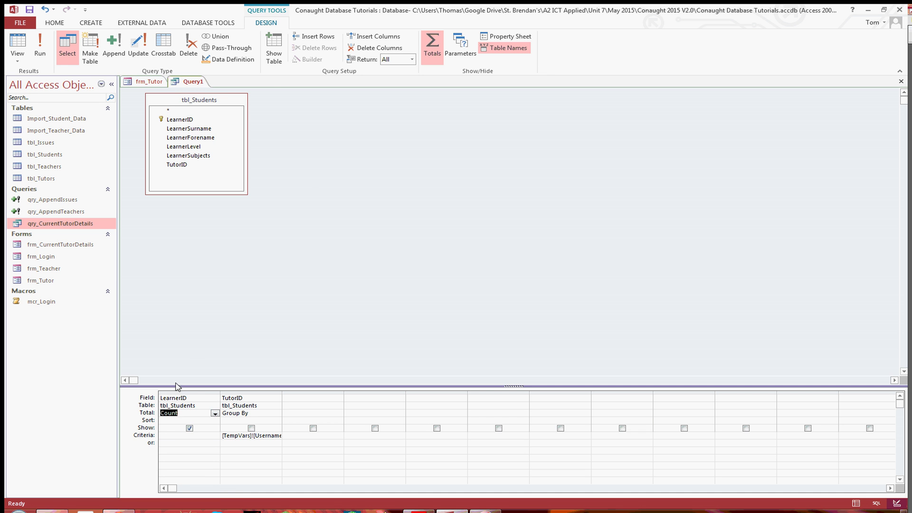
- Save the query as qry_CountTutorStudents
right_click(189, 82)
left_click(216, 85)
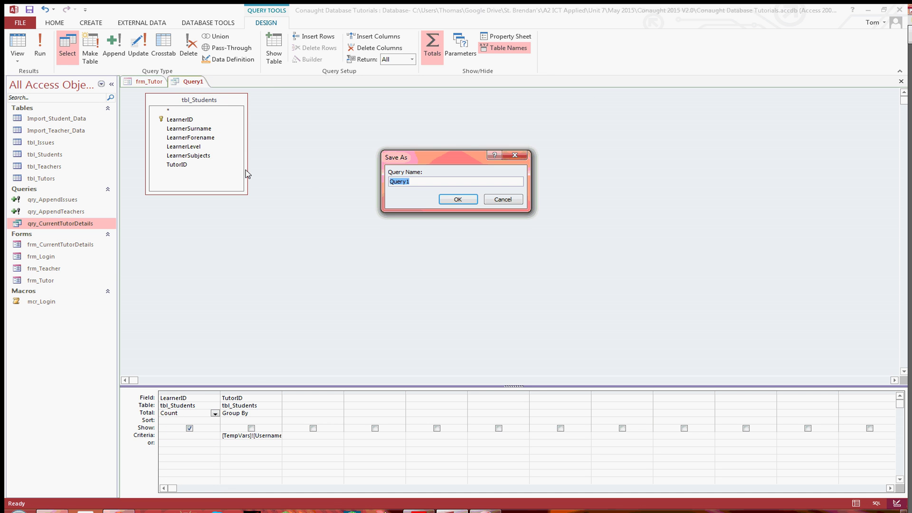
type("qry_CountTutorStudents")
key("Return")
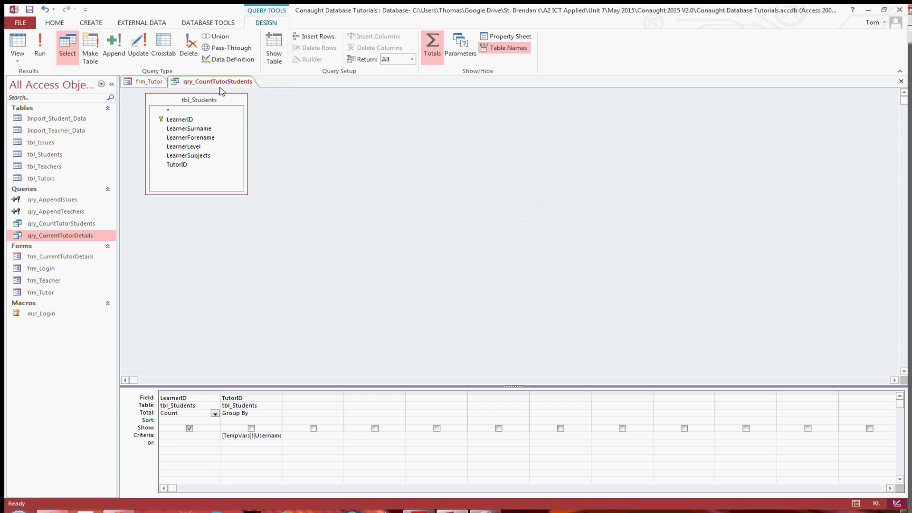
- View the query result, a count of 7, then close the query
right_click(220, 84)
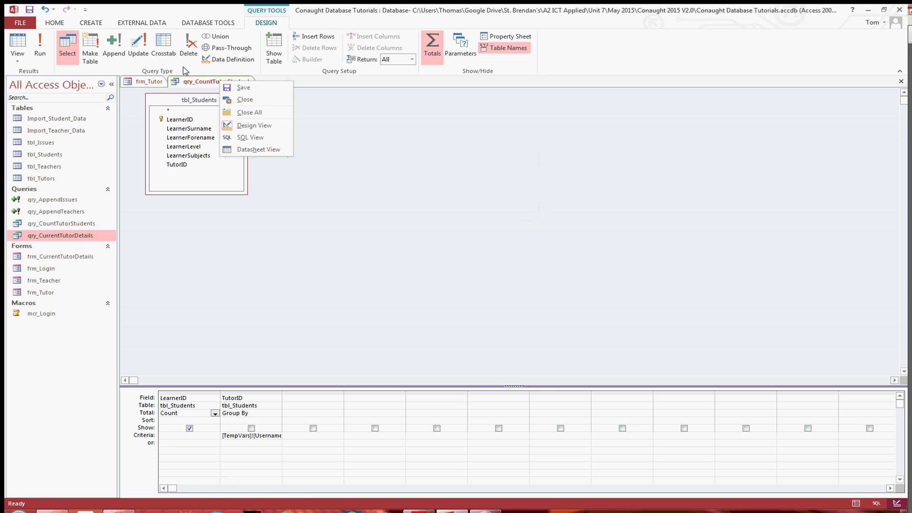
left_click(257, 150)
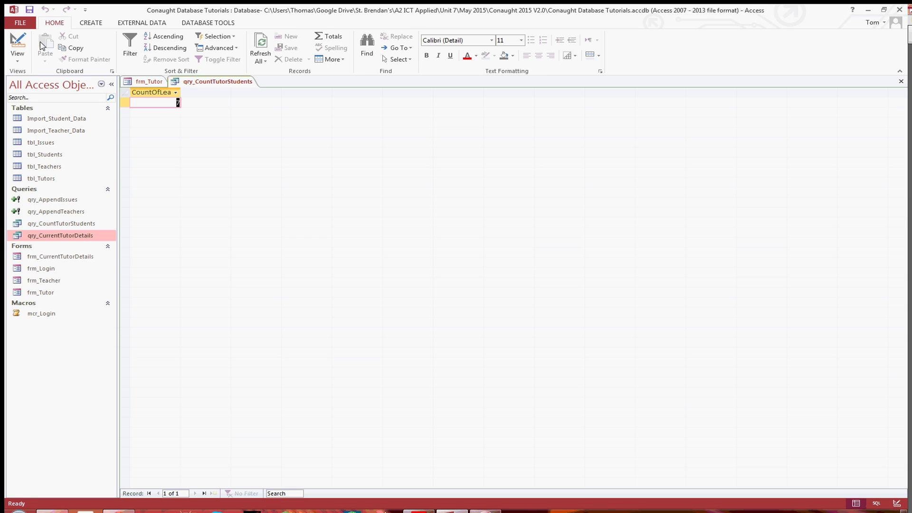
left_click(164, 108)
right_click(190, 82)
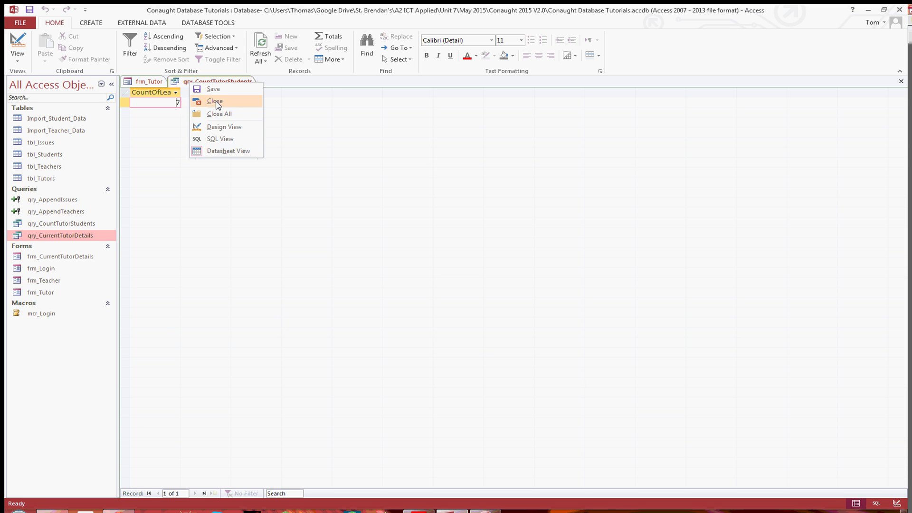
left_click(216, 101)
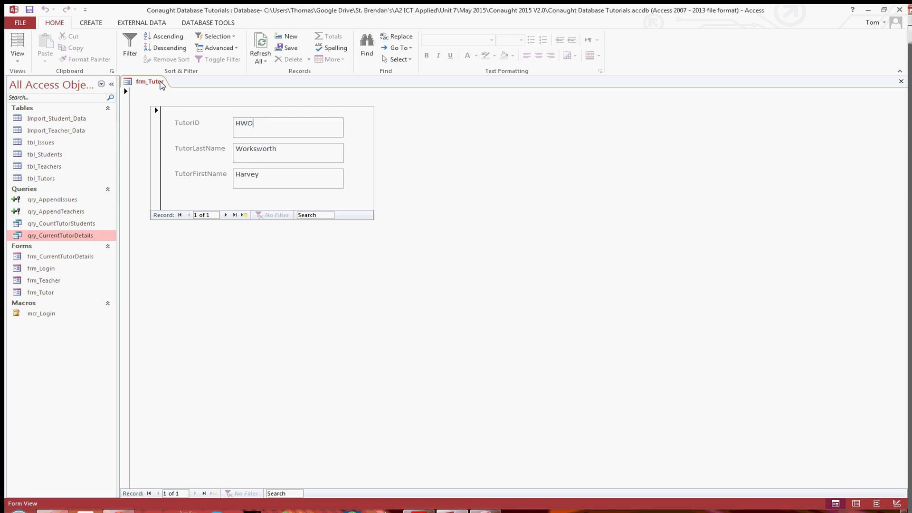
- Put frm_Tutor in Design View and set the form's Record Source to qry_CountTutorStudents
right_click(161, 84)
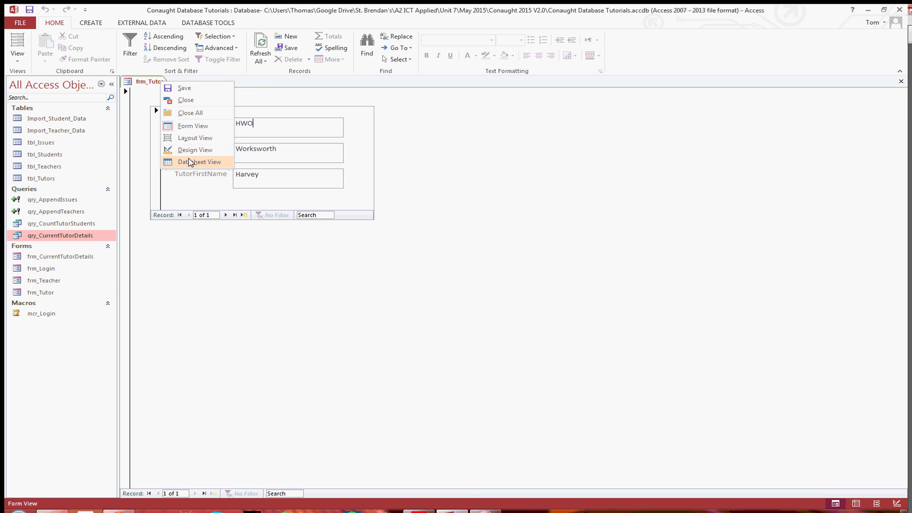
left_click(196, 150)
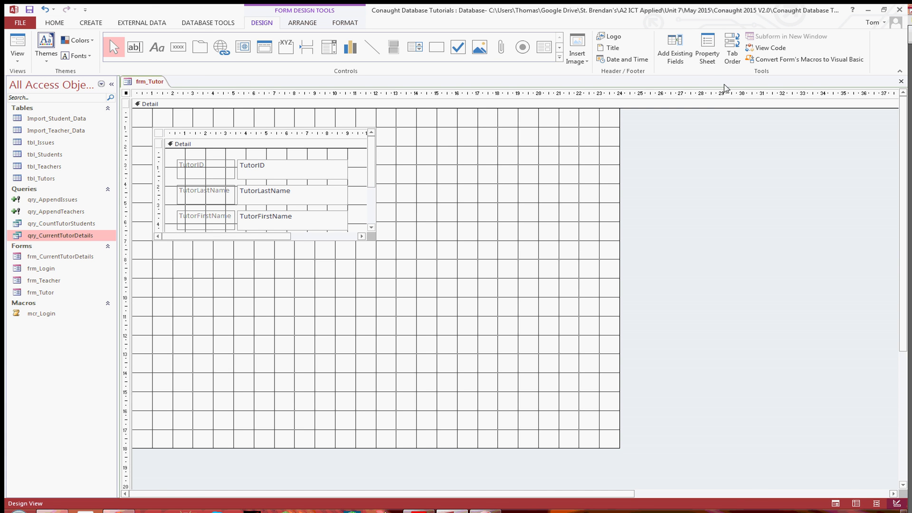
left_click(708, 50)
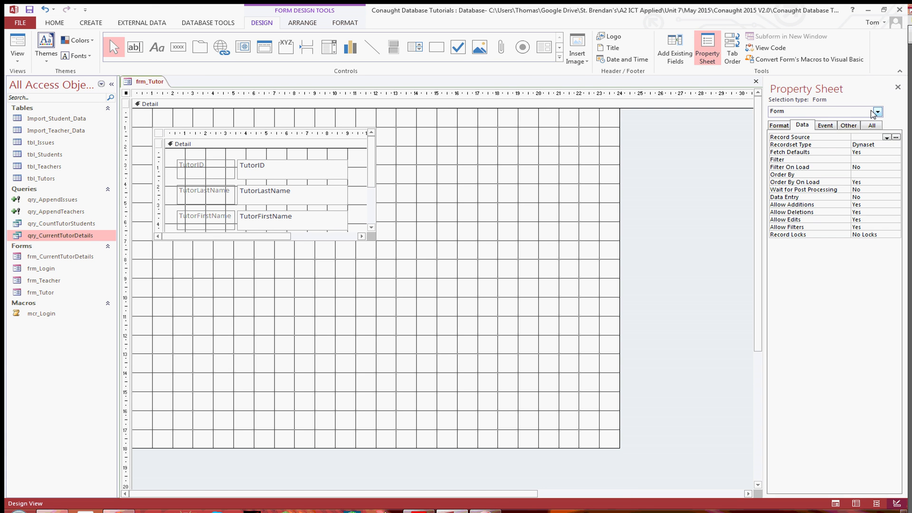
left_click(878, 112)
left_click(783, 122)
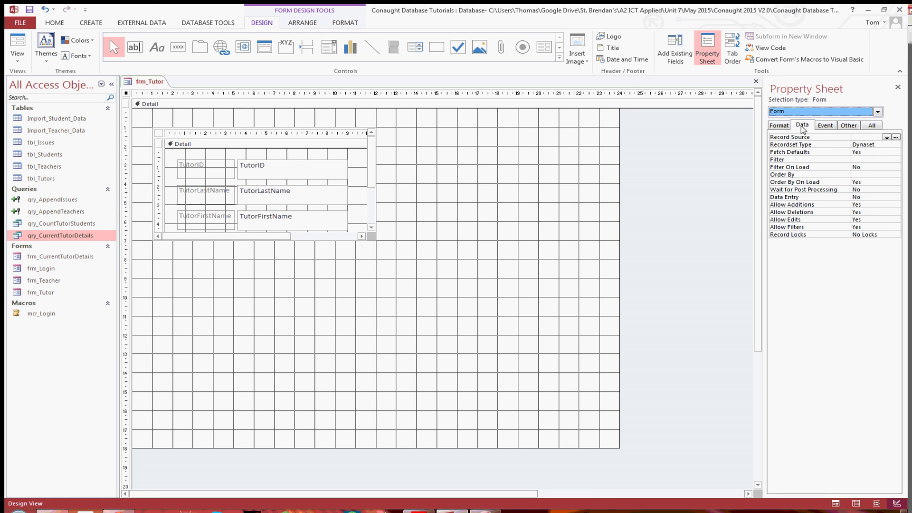
left_click(803, 127)
left_click(887, 138)
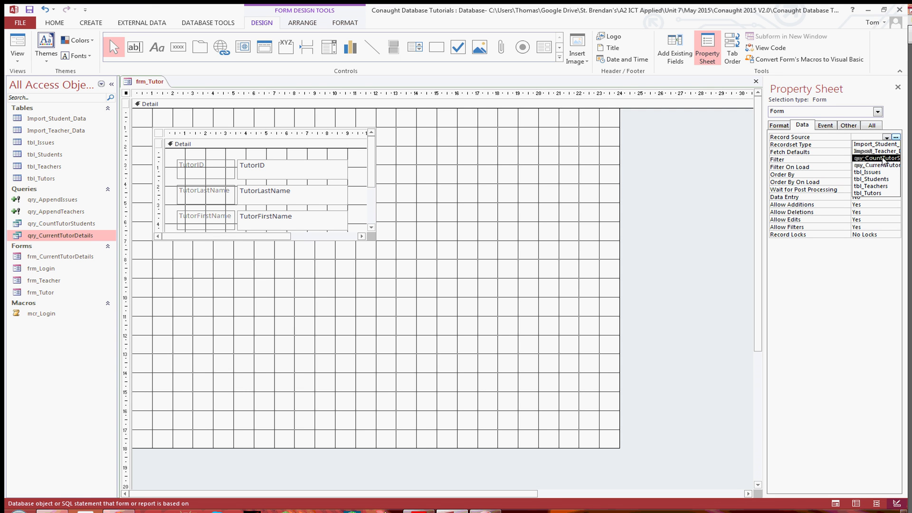
left_click(883, 162)
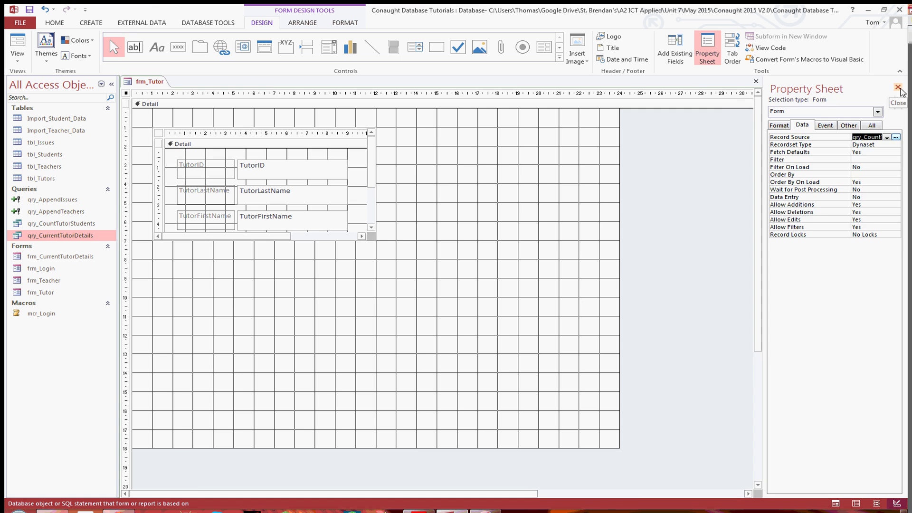
left_click(898, 88)
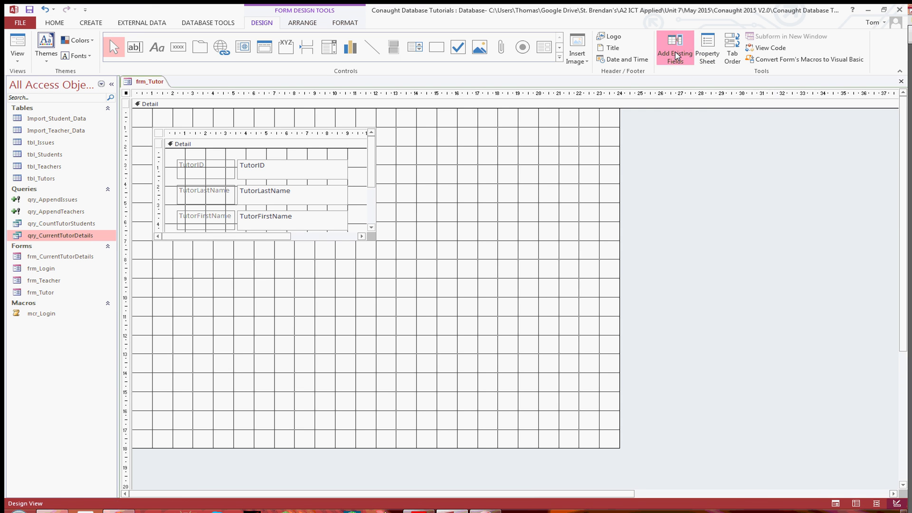
- Drag CountOfLearnerID from the field list onto the form, right of the tutor details
left_click(677, 63)
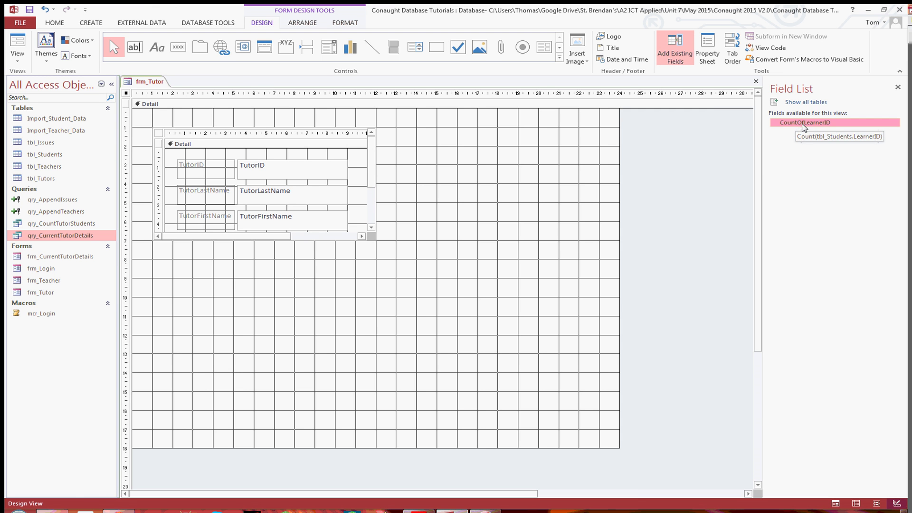
left_click_drag(805, 125, 399, 135)
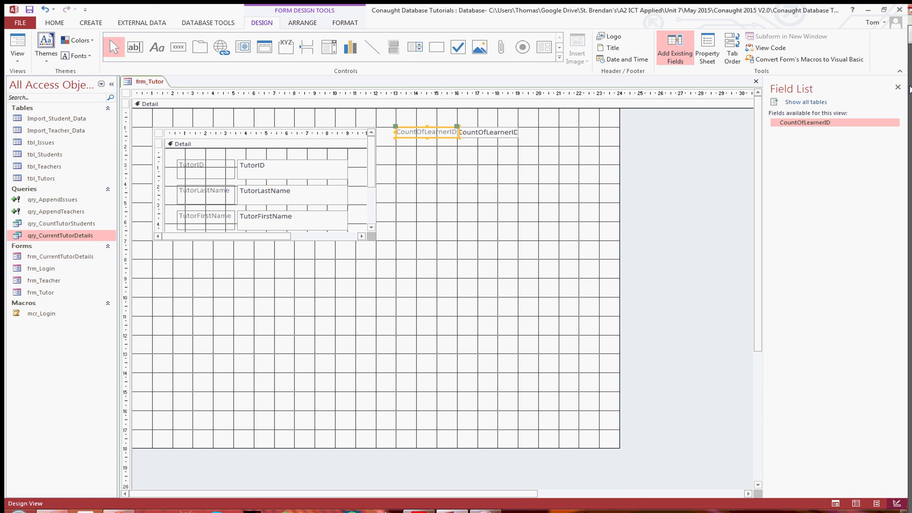
left_click(898, 88)
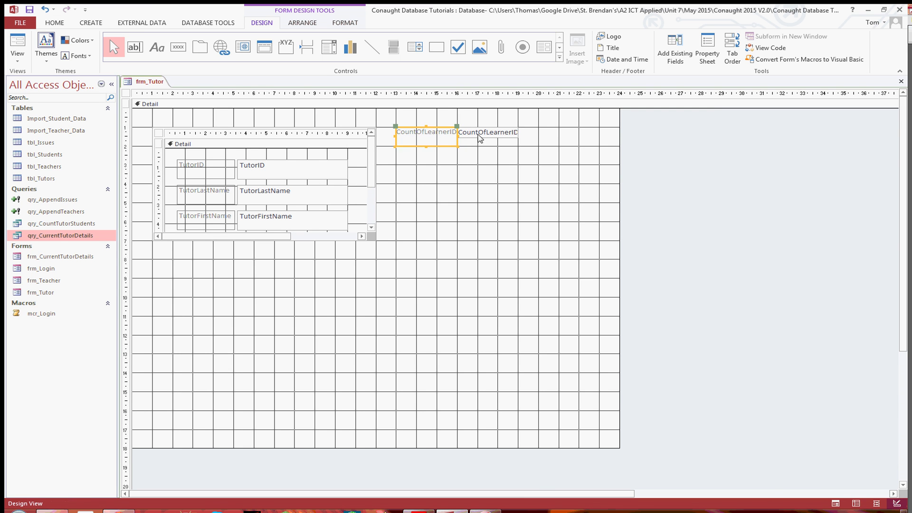
- Move the CountOfLearnerID text box to the right, away from its label
left_click(466, 134)
left_click_drag(466, 134, 486, 134)
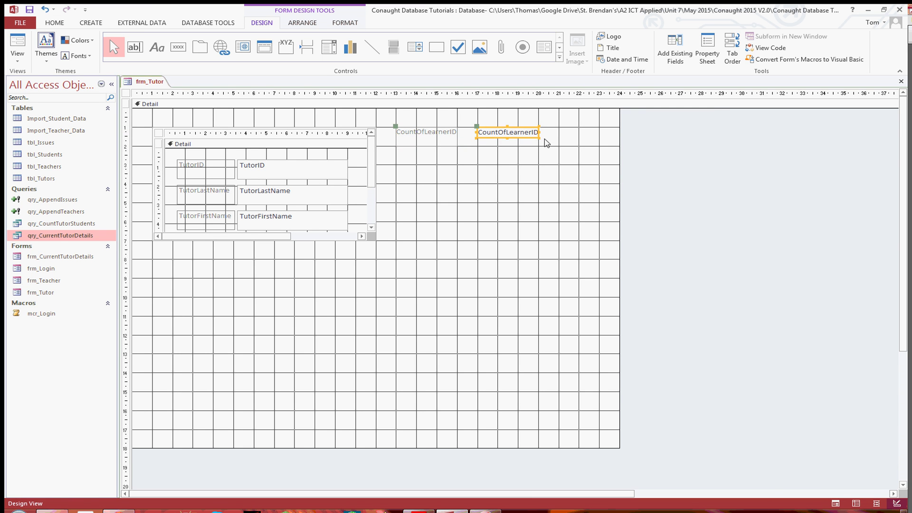
left_click(542, 143)
left_click(525, 135)
left_click(523, 138)
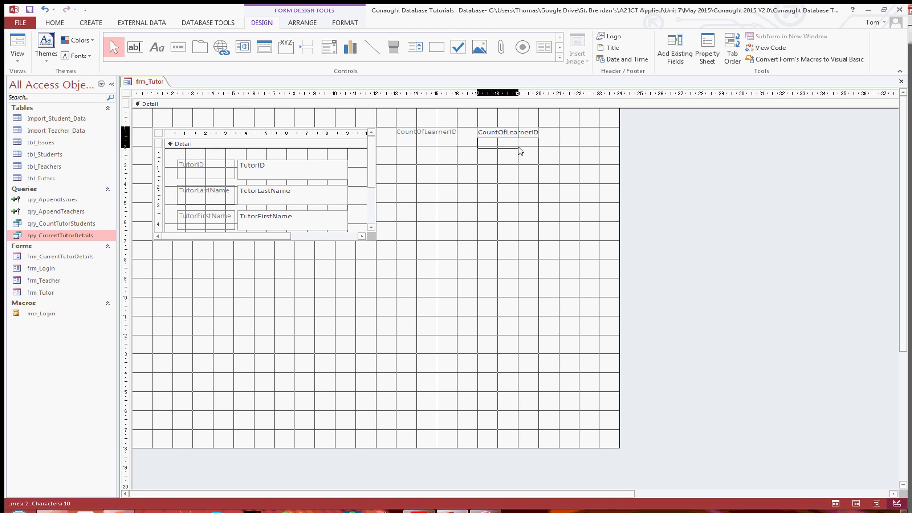
left_click(414, 141)
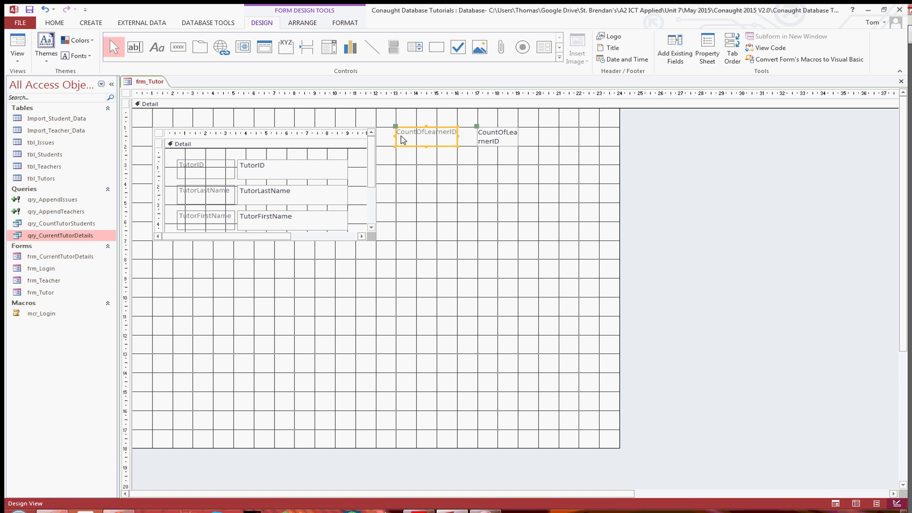
- Change the count field's label text to 'Number Of Students'
double_click(400, 138)
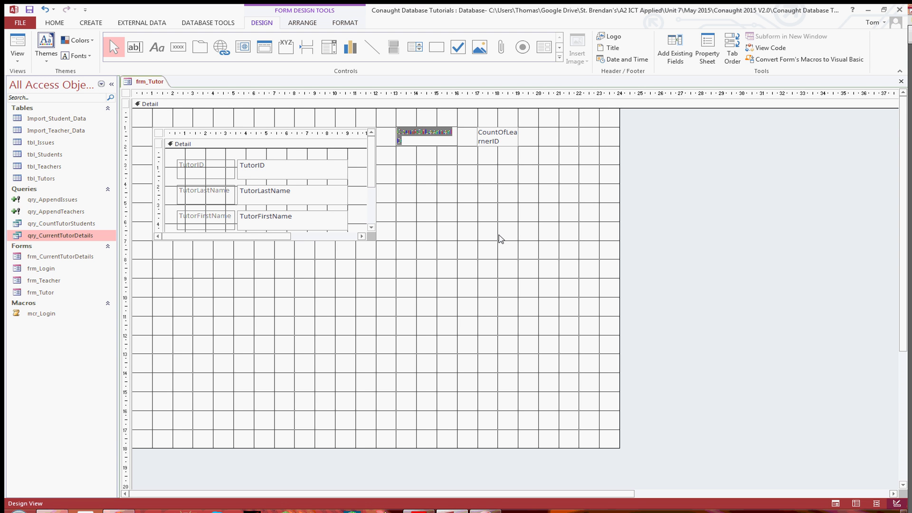
type("Number Of S")
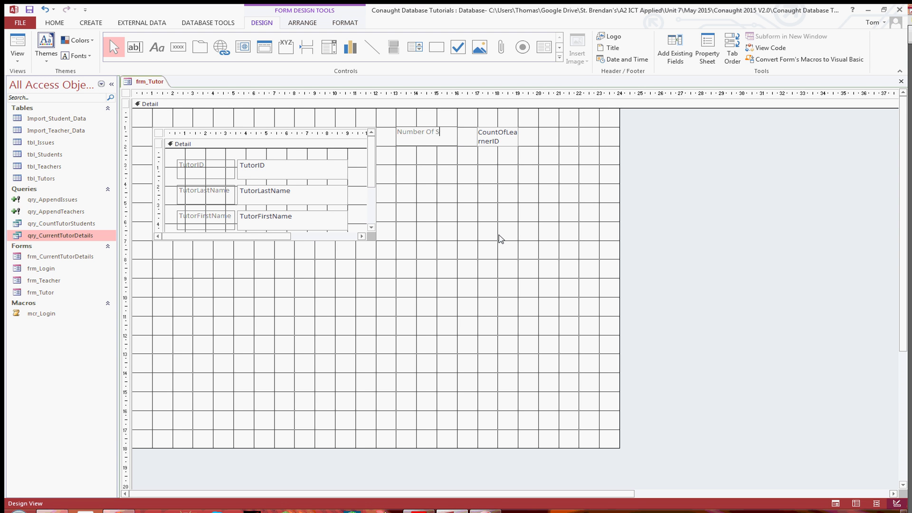
type("tudents")
left_click(499, 237)
- Centre the text in both the label and the count box
left_click_drag(421, 117, 513, 160)
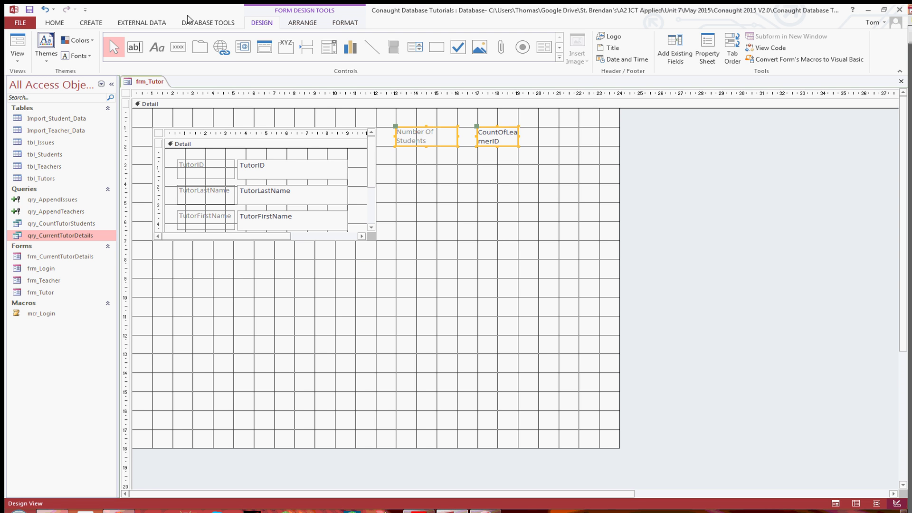
left_click(345, 22)
left_click(174, 55)
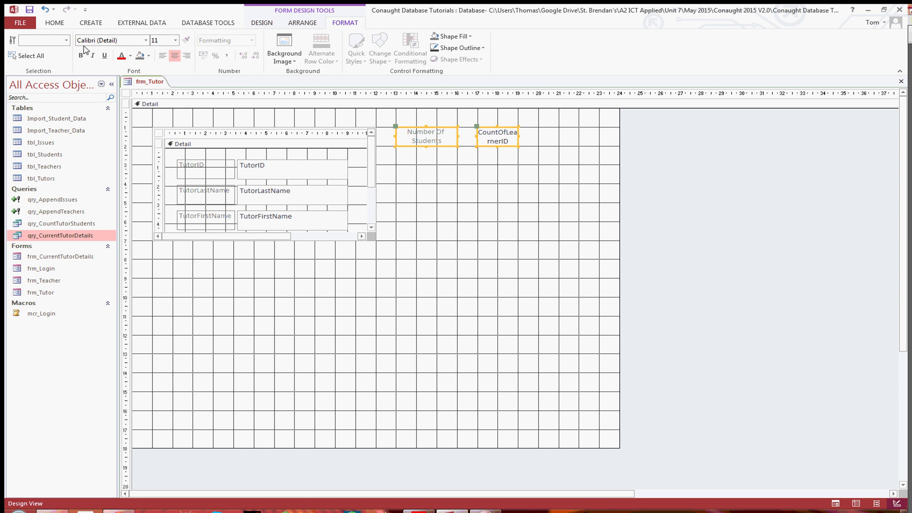
left_click(55, 22)
left_click(476, 223)
right_click(132, 82)
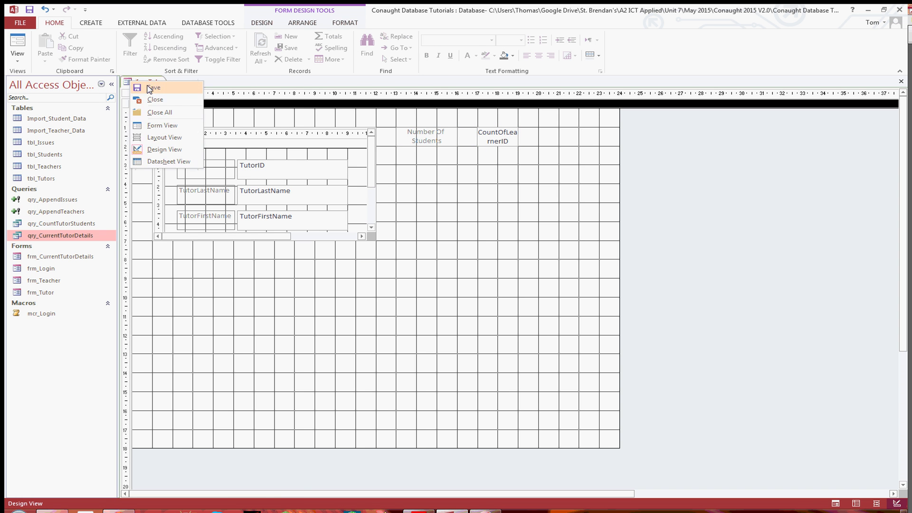
- Save frm_Tutor and switch to Form View, where Number Of Students shows 7
left_click(151, 88)
left_click(17, 42)
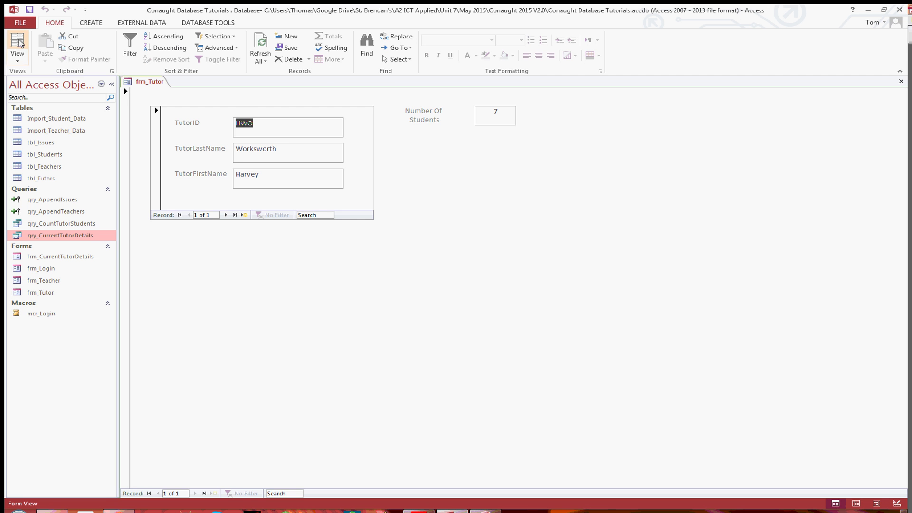
left_click(292, 135)
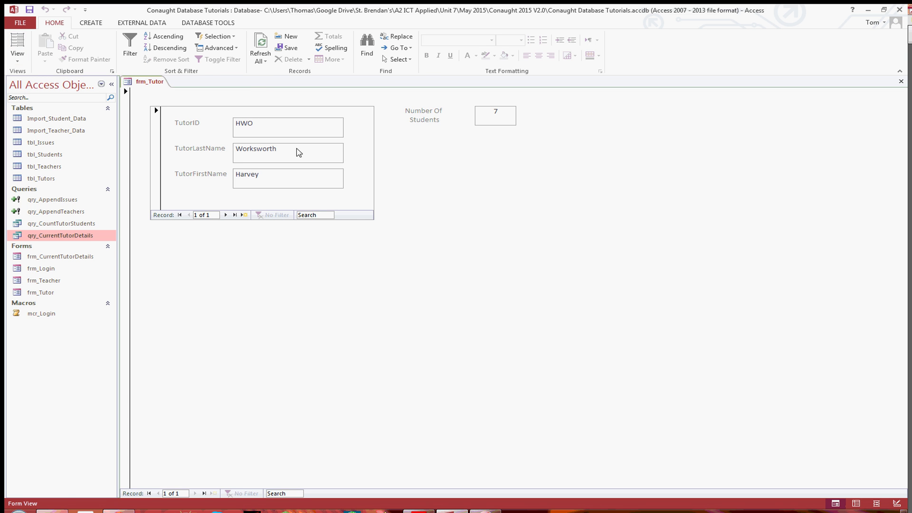